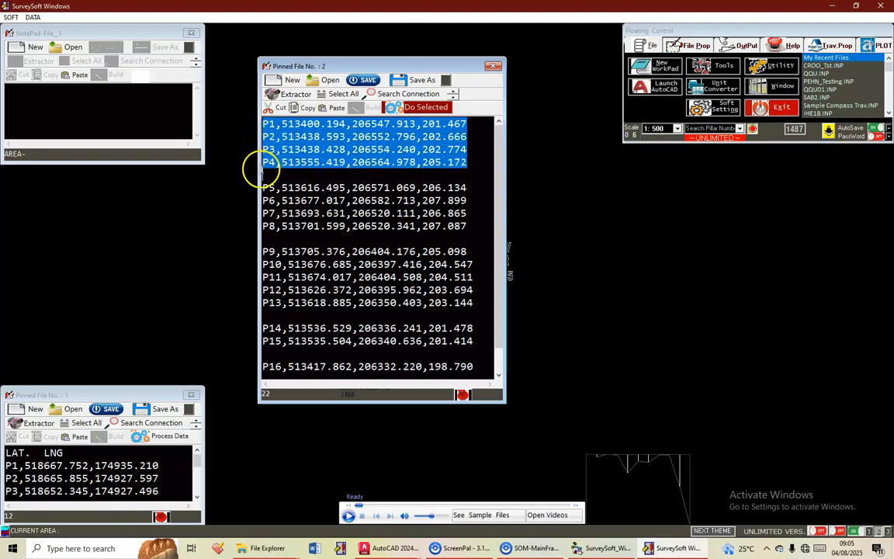
Step: Review how the coordinate rows in Pinned File No. 2 are separated by blank lines into chainage groups
{"action": "left_click", "coordinate": [468, 159]}
{"action": "left_click_drag", "start_coordinate": [297, 123], "coordinate": [236, 139]}
{"action": "left_click_drag", "start_coordinate": [295, 149], "coordinate": [256, 160]}
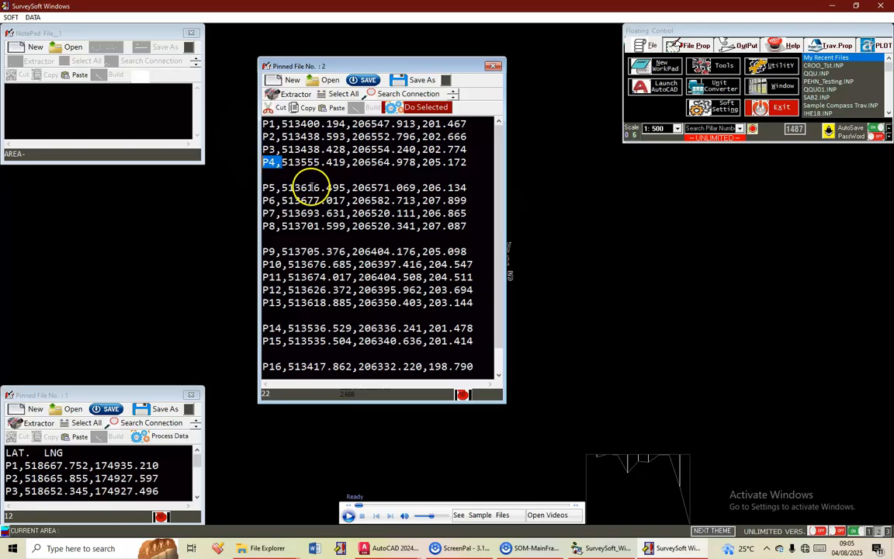
{"action": "left_click_drag", "start_coordinate": [288, 263], "coordinate": [294, 315]}
{"action": "scroll", "coordinate": [280, 225], "scroll_direction": "down", "scroll_amount": 1}
{"action": "scroll", "coordinate": [366, 225], "scroll_direction": "up", "scroll_amount": 1}
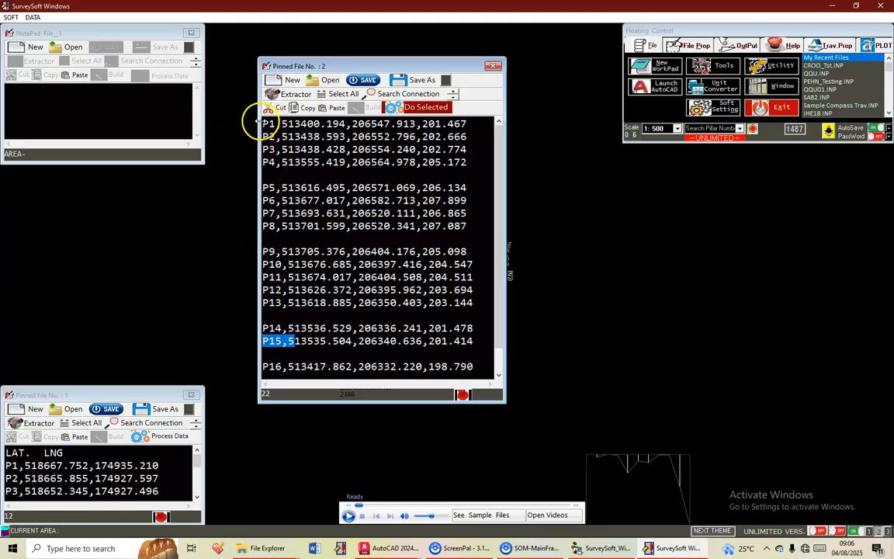
Step: Highlight the P1 to P4 rows and examine the P5 to P8 rows as separate cross-section groups
{"action": "left_click_drag", "start_coordinate": [262, 122], "coordinate": [290, 179]}
{"action": "left_click", "coordinate": [295, 176]}
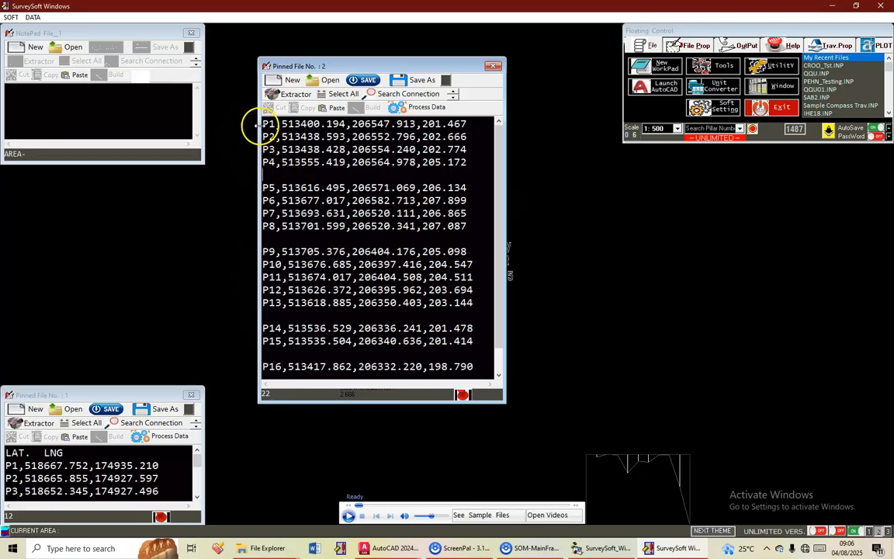
{"action": "left_click_drag", "start_coordinate": [256, 125], "coordinate": [258, 168]}
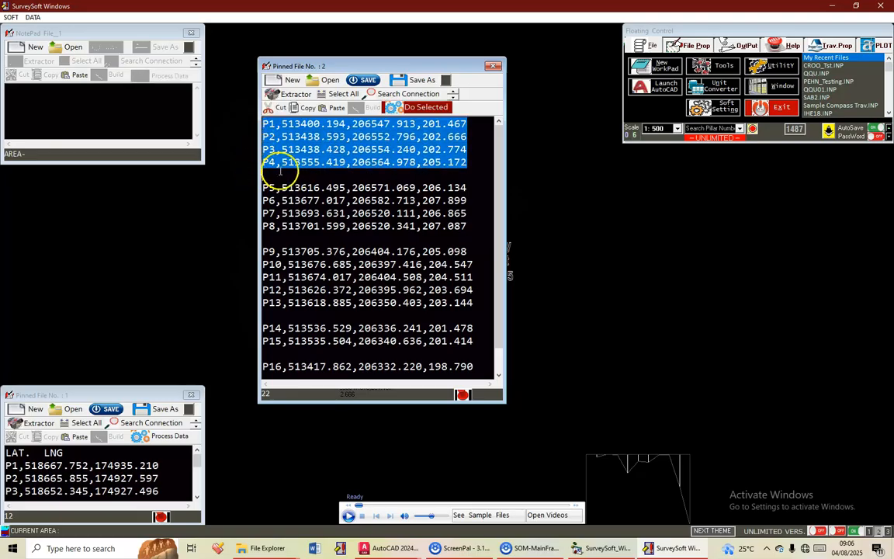
{"action": "left_click", "coordinate": [285, 177]}
{"action": "left_click_drag", "start_coordinate": [262, 187], "coordinate": [283, 238]}
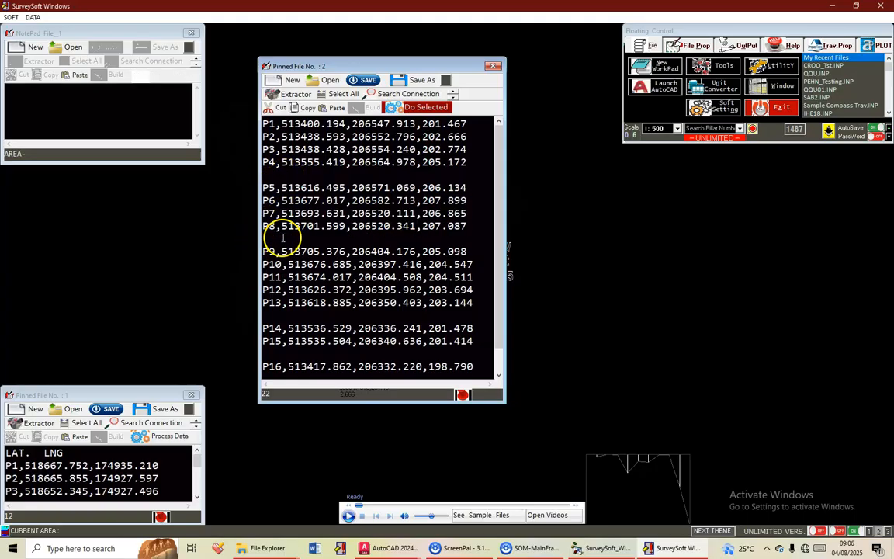
{"action": "left_click", "coordinate": [283, 238]}
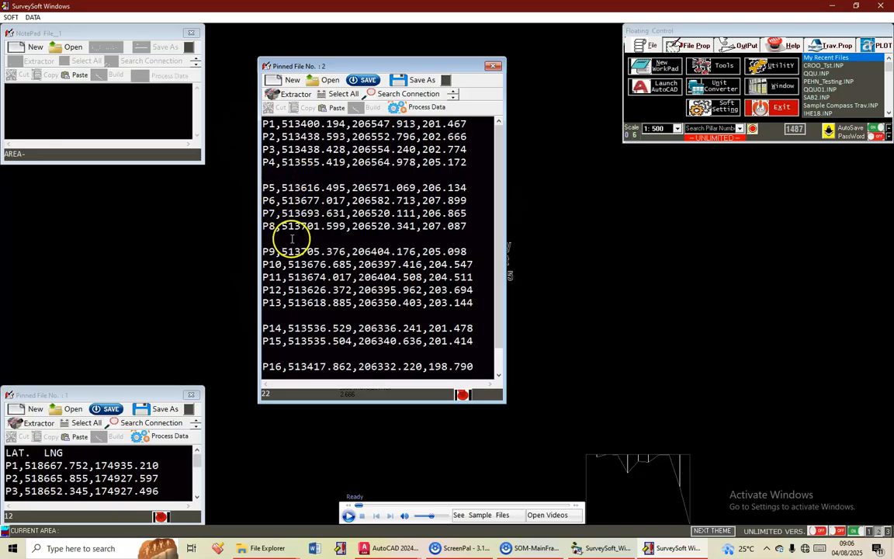
{"action": "left_click_drag", "start_coordinate": [264, 163], "coordinate": [256, 118]}
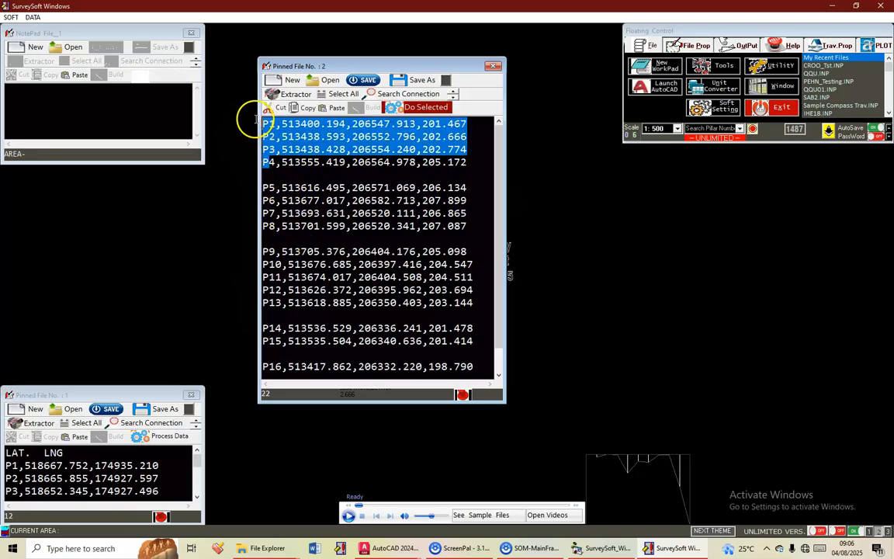
{"action": "left_click", "coordinate": [285, 134]}
{"action": "left_click_drag", "start_coordinate": [286, 173], "coordinate": [250, 119]}
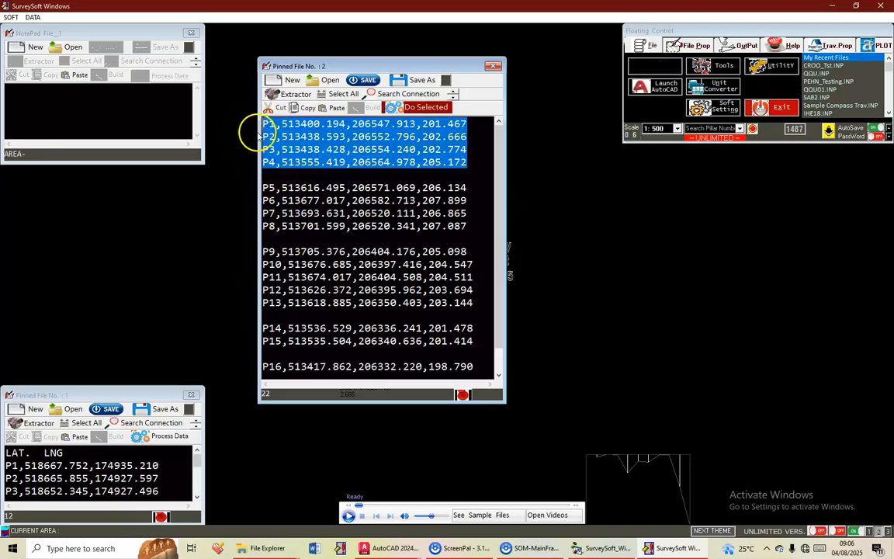
{"action": "left_click", "coordinate": [295, 187]}
Step: Enlarge the Pinned File No. 2 window to show every row down to P18 and review the whole list
{"action": "scroll", "coordinate": [313, 222], "scroll_direction": "down", "scroll_amount": 1}
{"action": "left_click_drag", "start_coordinate": [339, 403], "coordinate": [340, 463]}
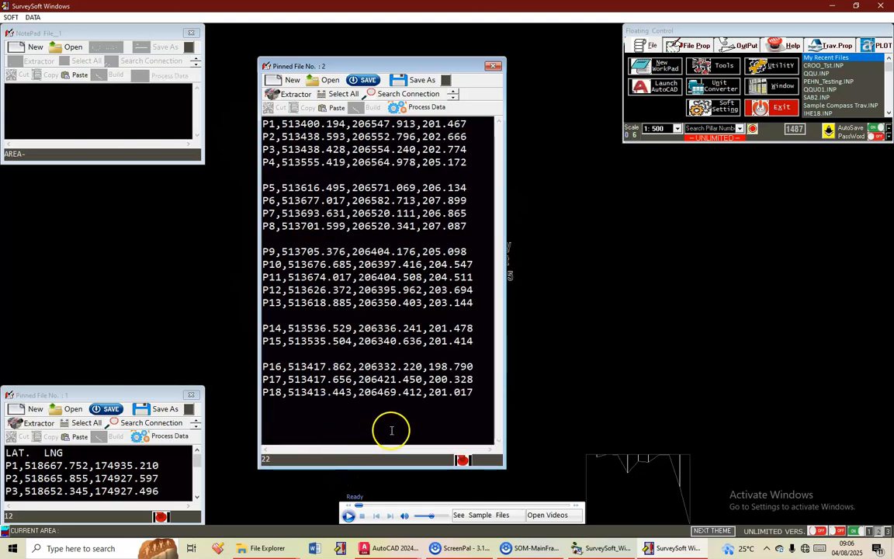
{"action": "left_click_drag", "start_coordinate": [451, 412], "coordinate": [252, 119]}
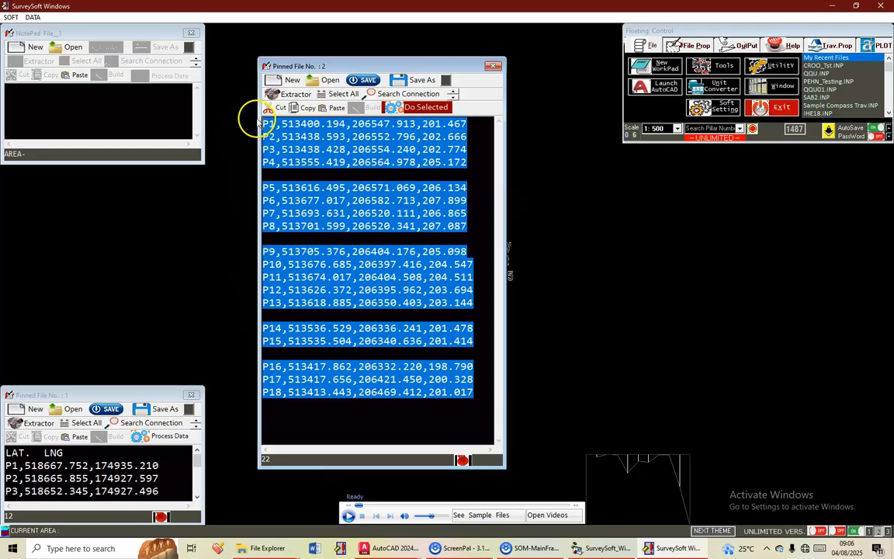
{"action": "left_click", "coordinate": [346, 161]}
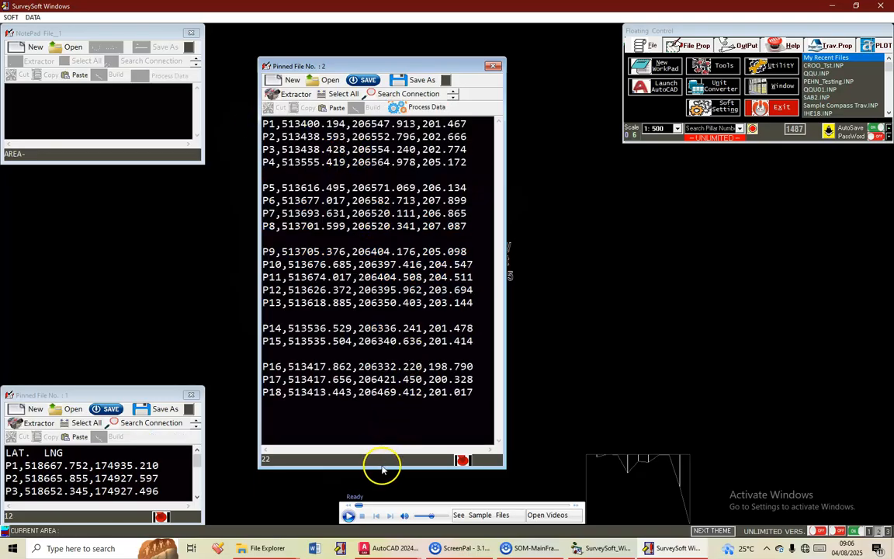
{"action": "left_click_drag", "start_coordinate": [381, 464], "coordinate": [379, 447]}
{"action": "left_click", "coordinate": [271, 237]}
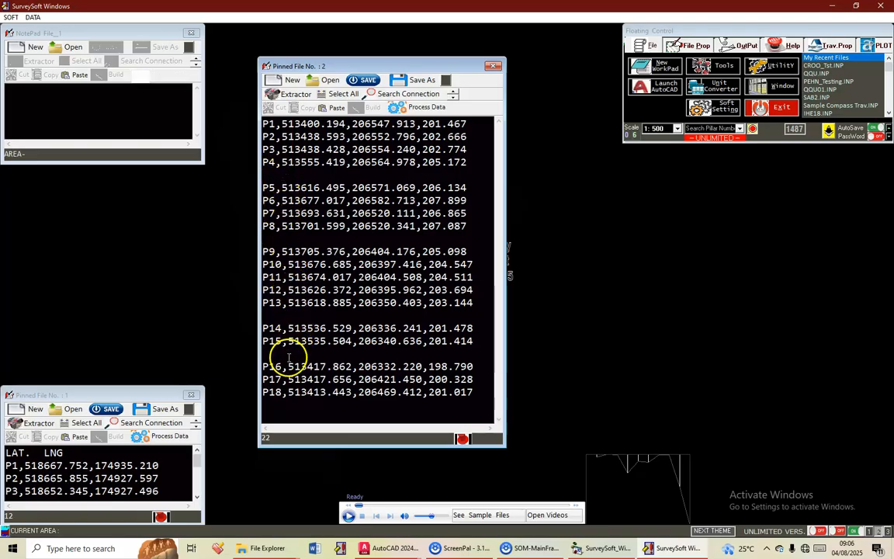
Step: Process the P1 to P18 data as cross-sections with individual datums and plot the job in AutoCAD
{"action": "left_click", "coordinate": [429, 109]}
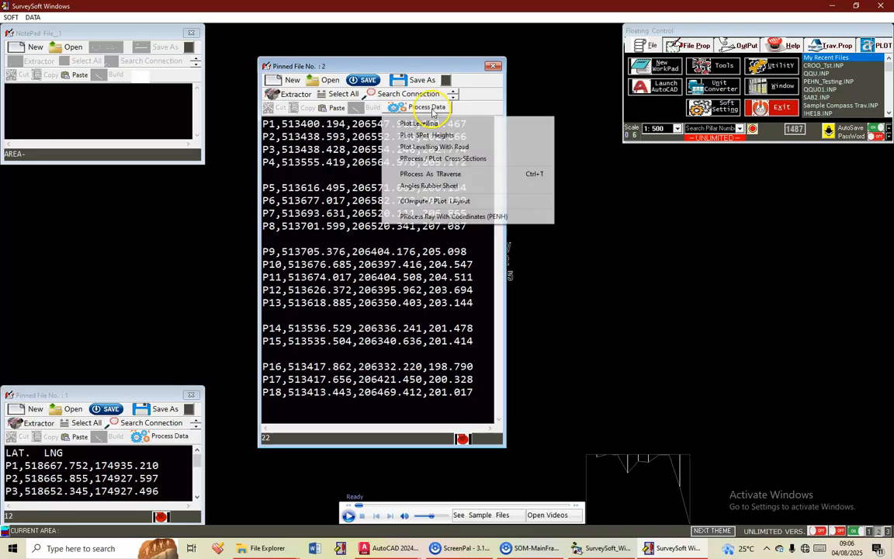
{"action": "left_click", "coordinate": [476, 164]}
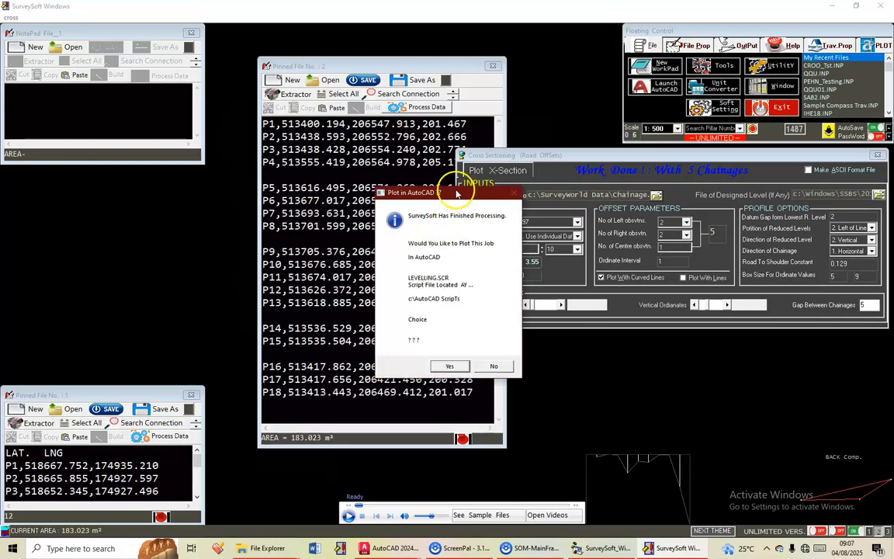
{"action": "left_click_drag", "start_coordinate": [452, 194], "coordinate": [409, 192]}
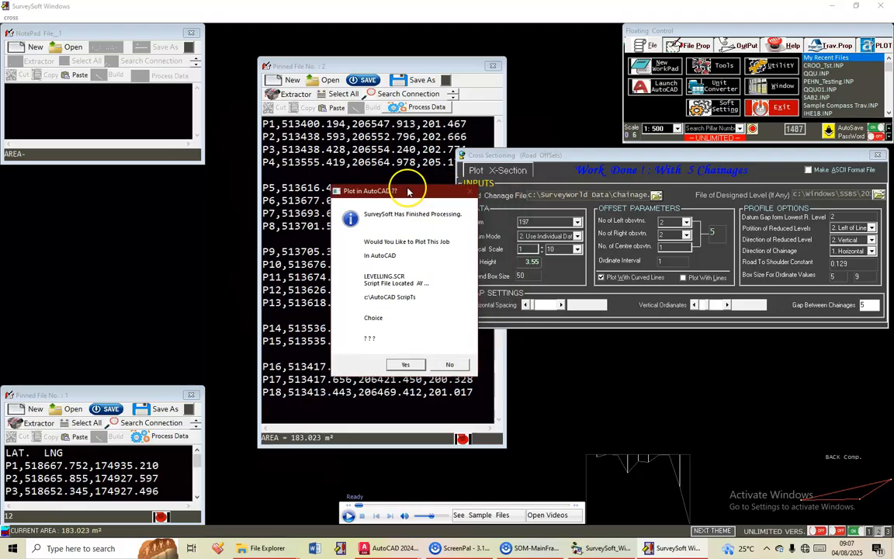
{"action": "left_click", "coordinate": [407, 364]}
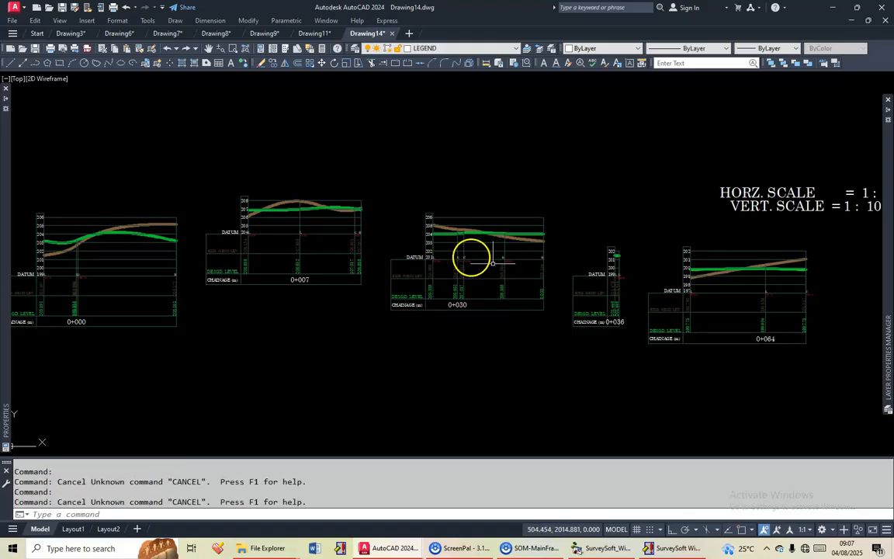
Step: Examine the plotted cross-sections from chainage 0+000 to chainage 0+064
{"action": "left_click_drag", "start_coordinate": [339, 288], "coordinate": [491, 264]}
{"action": "scroll", "coordinate": [218, 217], "scroll_direction": "up", "scroll_amount": 4}
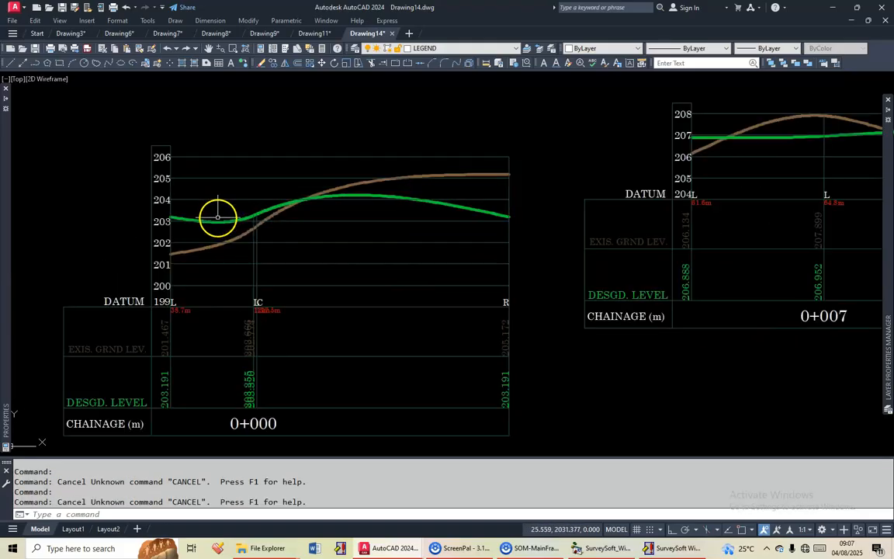
{"action": "scroll", "coordinate": [257, 214], "scroll_direction": "down", "scroll_amount": 4}
{"action": "left_click_drag", "start_coordinate": [574, 260], "coordinate": [410, 277]}
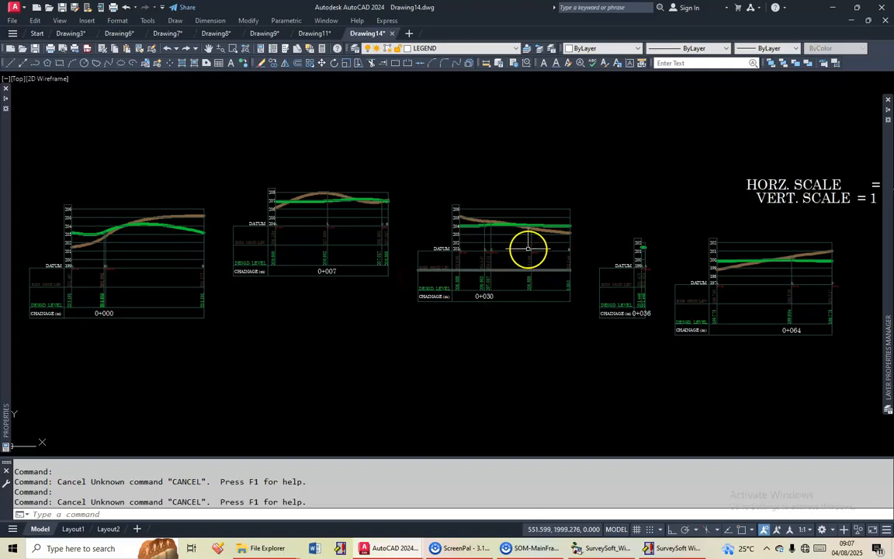
{"action": "scroll", "coordinate": [529, 249], "scroll_direction": "up", "scroll_amount": 2}
{"action": "left_click_drag", "start_coordinate": [528, 242], "coordinate": [409, 249]}
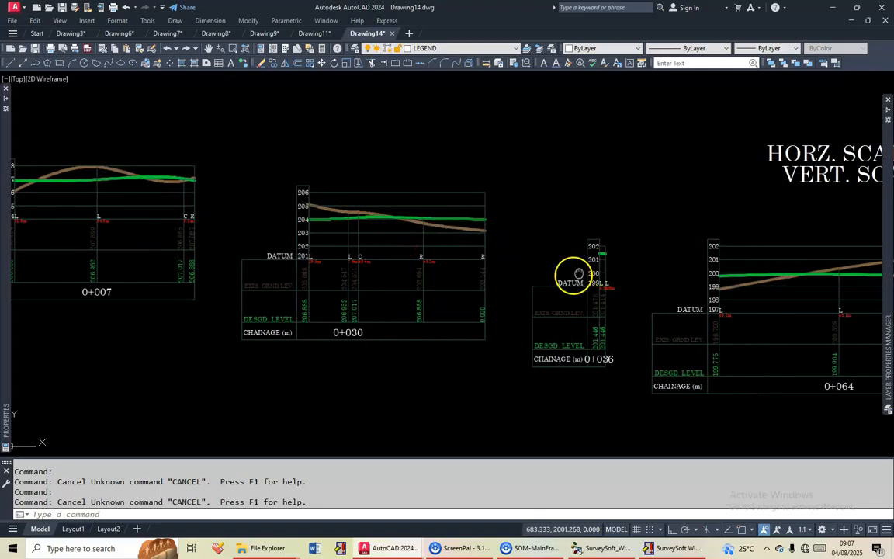
{"action": "left_click_drag", "start_coordinate": [573, 276], "coordinate": [390, 269]}
{"action": "scroll", "coordinate": [630, 278], "scroll_direction": "up", "scroll_amount": 6}
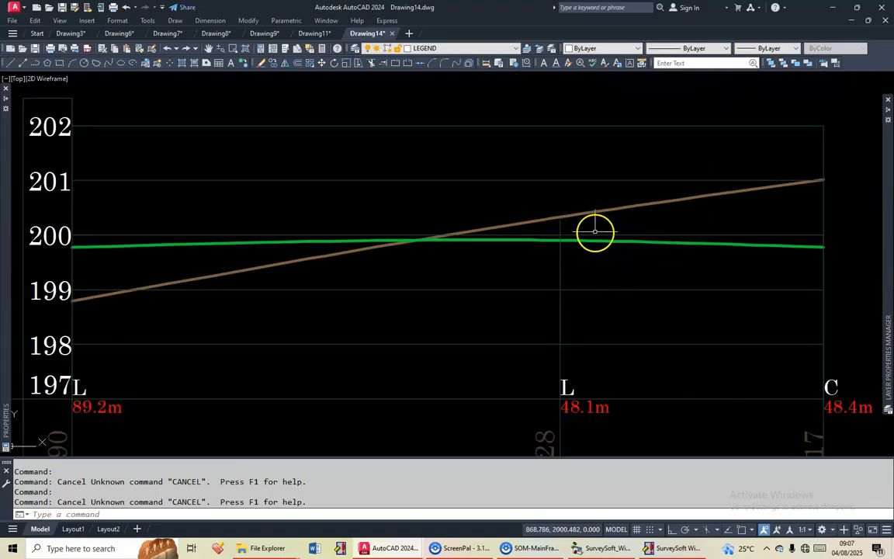
Step: Highlight the existing ground and designed level lines at chainage 0+064 to compare them, then clear the selection
{"action": "left_click", "coordinate": [592, 215]}
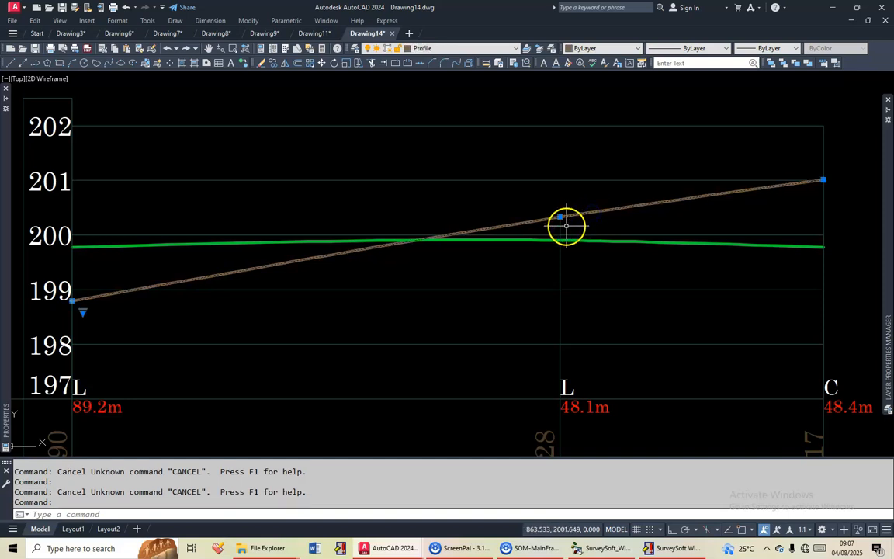
{"action": "scroll", "coordinate": [498, 249], "scroll_direction": "down", "scroll_amount": 5}
{"action": "scroll", "coordinate": [402, 235], "scroll_direction": "up", "scroll_amount": 7}
{"action": "left_click", "coordinate": [404, 229]}
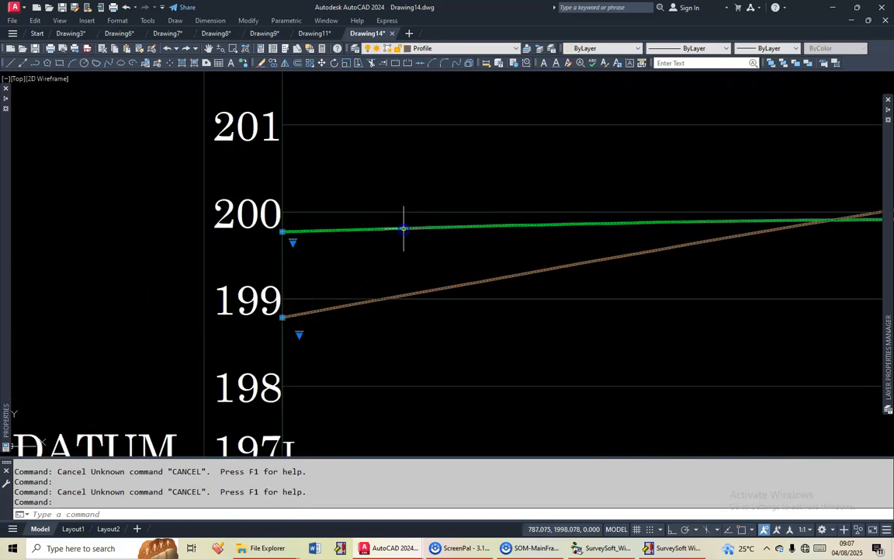
{"action": "scroll", "coordinate": [605, 343], "scroll_direction": "down", "scroll_amount": 8}
{"action": "key", "text": "Escape"}
Step: Highlight the existing ground and designed level curves at chainage 0+000 and compare them with the other cross-sections
{"action": "scroll", "coordinate": [188, 302], "scroll_direction": "up", "scroll_amount": 4}
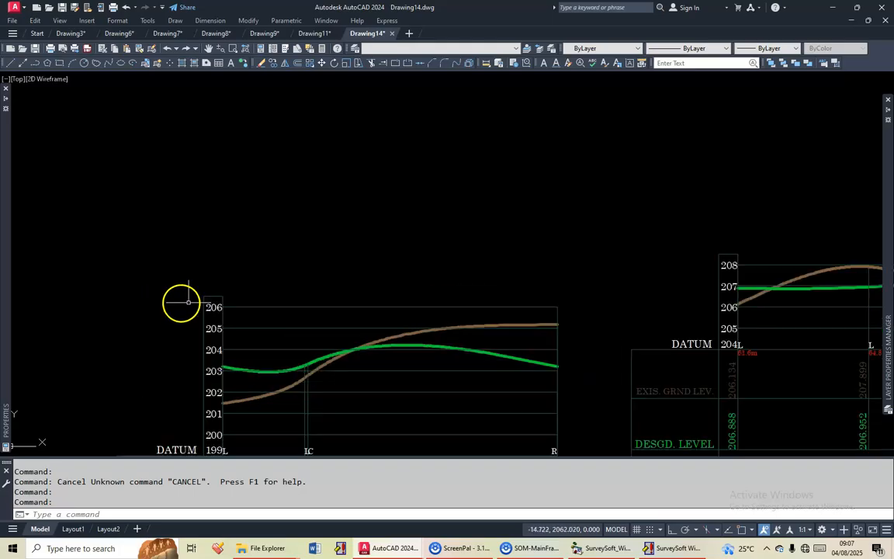
{"action": "scroll", "coordinate": [280, 315], "scroll_direction": "up", "scroll_amount": 4}
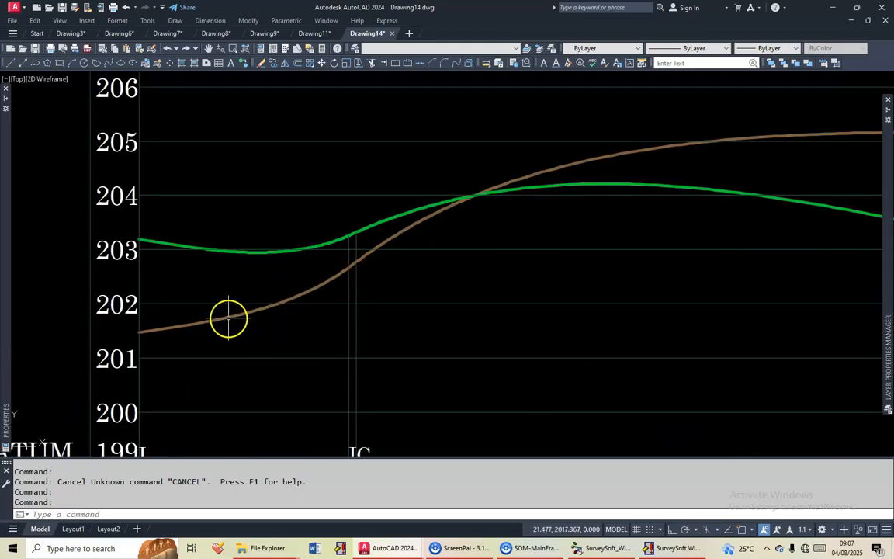
{"action": "left_click", "coordinate": [229, 318]}
{"action": "left_click", "coordinate": [413, 212]}
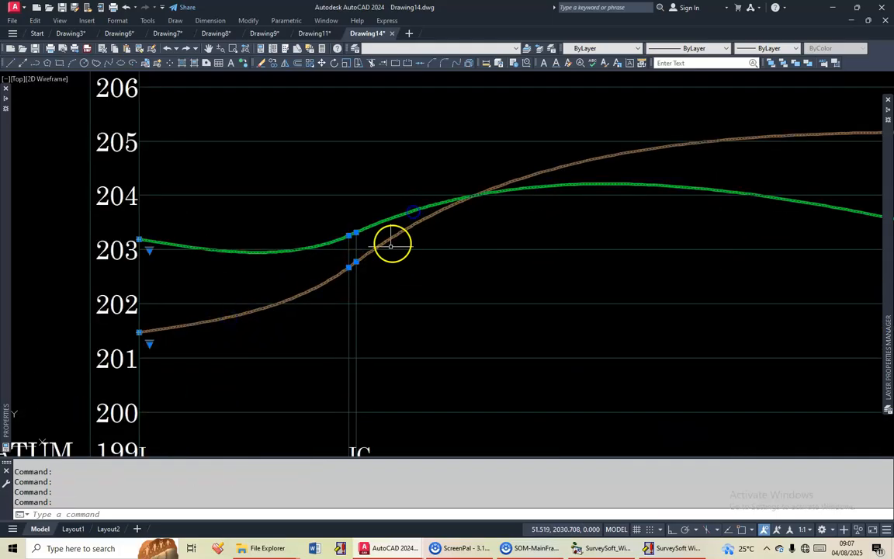
{"action": "scroll", "coordinate": [391, 246], "scroll_direction": "down", "scroll_amount": 4}
{"action": "left_click_drag", "start_coordinate": [760, 311], "coordinate": [403, 301]}
{"action": "scroll", "coordinate": [416, 258], "scroll_direction": "down", "scroll_amount": 4}
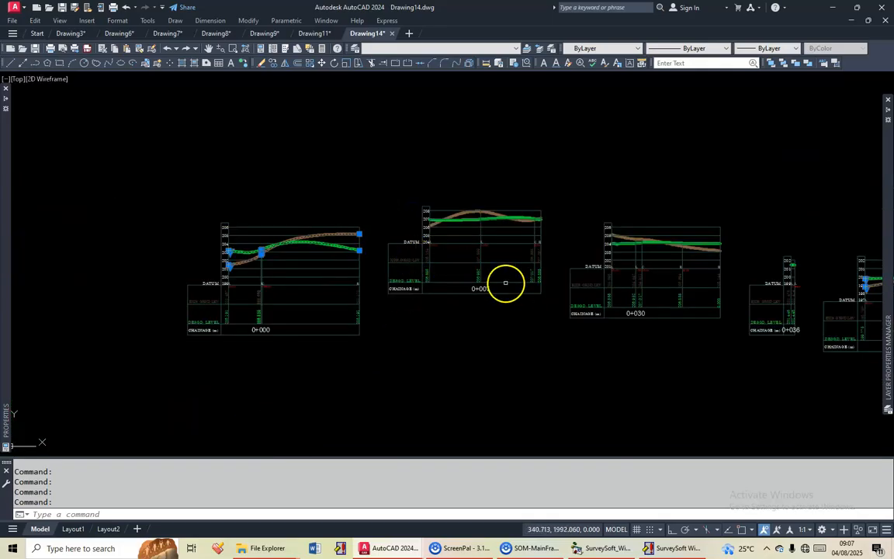
{"action": "scroll", "coordinate": [501, 281], "scroll_direction": "down", "scroll_amount": 2}
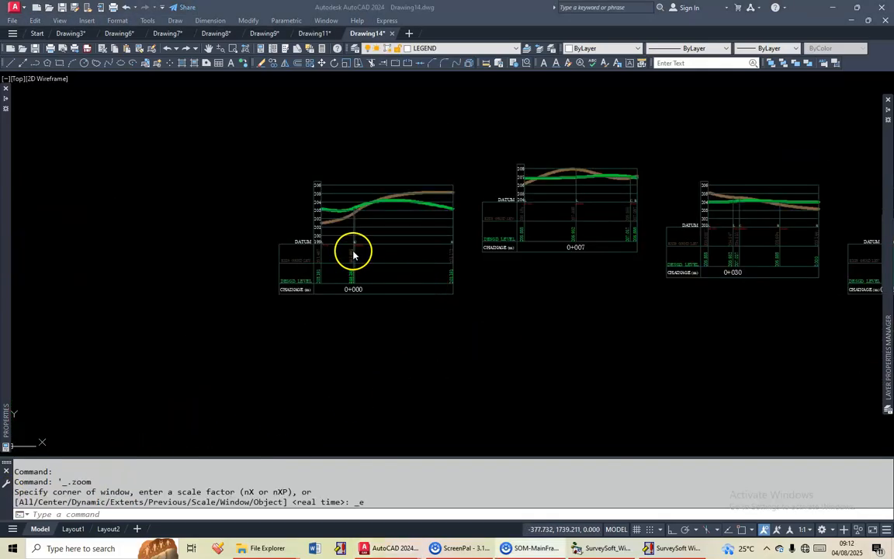
Step: Examine the individual datum values and the existing and designed levels on the cross-sections from 0+000 to 0+064
{"action": "scroll", "coordinate": [355, 253], "scroll_direction": "up", "scroll_amount": 6}
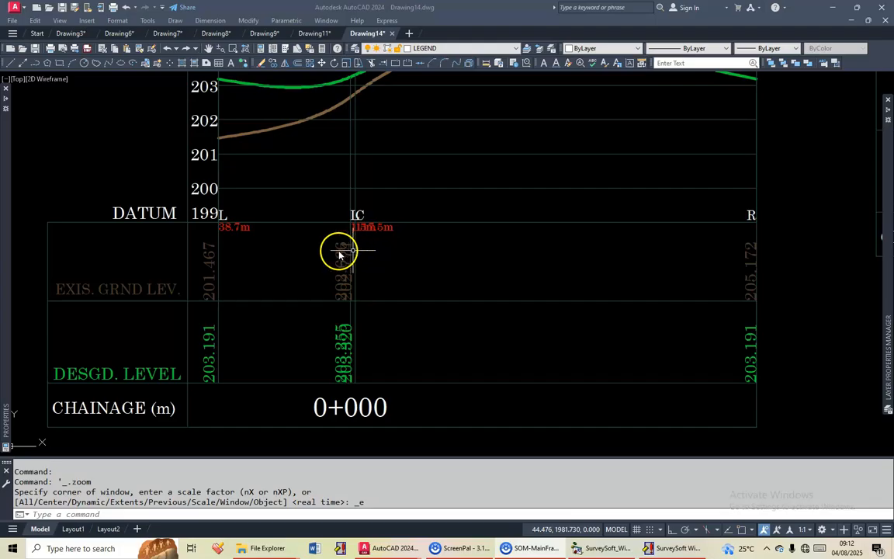
{"action": "scroll", "coordinate": [342, 247], "scroll_direction": "down", "scroll_amount": 3}
{"action": "scroll", "coordinate": [296, 253], "scroll_direction": "down", "scroll_amount": 2}
{"action": "scroll", "coordinate": [280, 240], "scroll_direction": "up", "scroll_amount": 5}
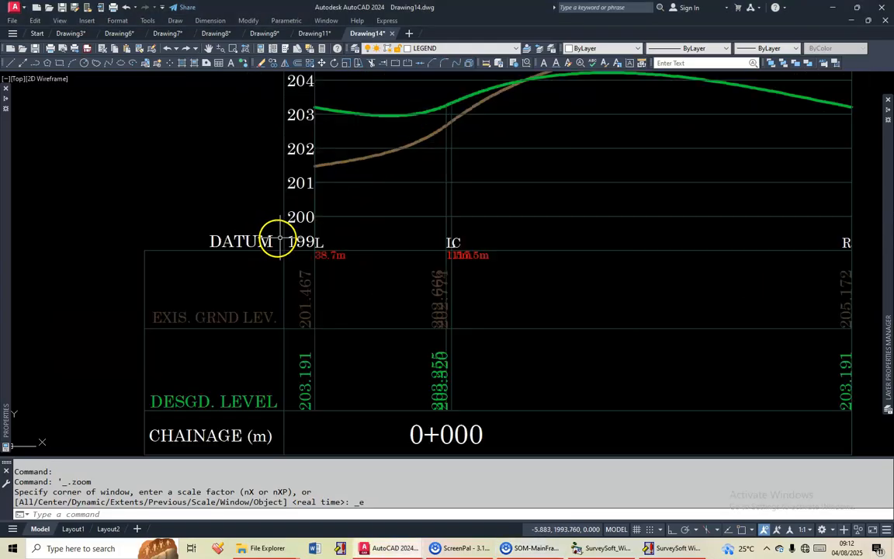
{"action": "scroll", "coordinate": [278, 236], "scroll_direction": "up", "scroll_amount": 2}
{"action": "scroll", "coordinate": [294, 242], "scroll_direction": "down", "scroll_amount": 4}
{"action": "scroll", "coordinate": [311, 248], "scroll_direction": "down", "scroll_amount": 5}
{"action": "scroll", "coordinate": [435, 223], "scroll_direction": "up", "scroll_amount": 7}
{"action": "scroll", "coordinate": [365, 201], "scroll_direction": "down", "scroll_amount": 7}
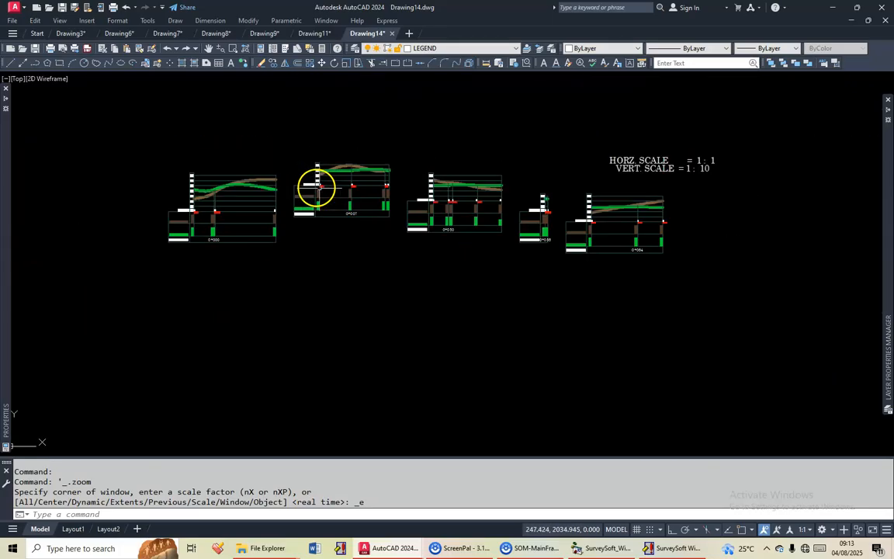
{"action": "scroll", "coordinate": [438, 205], "scroll_direction": "up", "scroll_amount": 8}
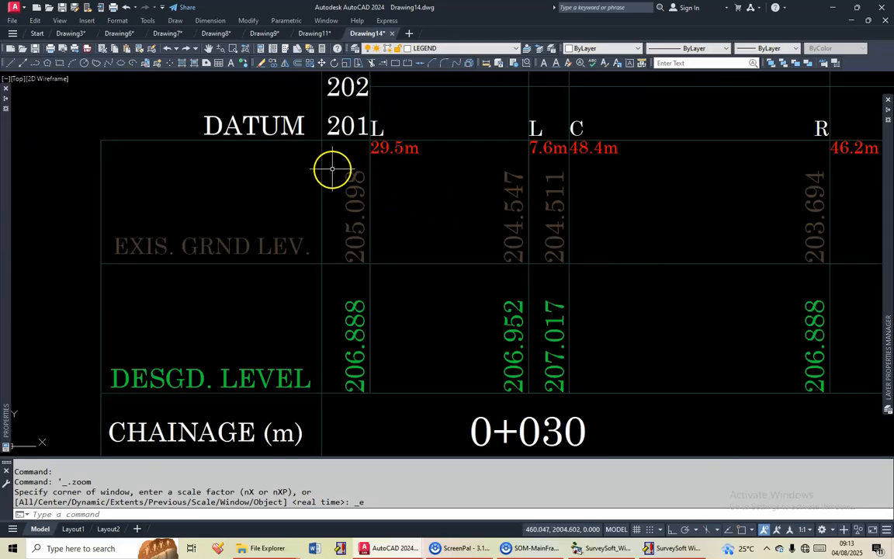
{"action": "scroll", "coordinate": [573, 238], "scroll_direction": "down", "scroll_amount": 8}
{"action": "scroll", "coordinate": [534, 225], "scroll_direction": "up", "scroll_amount": 8}
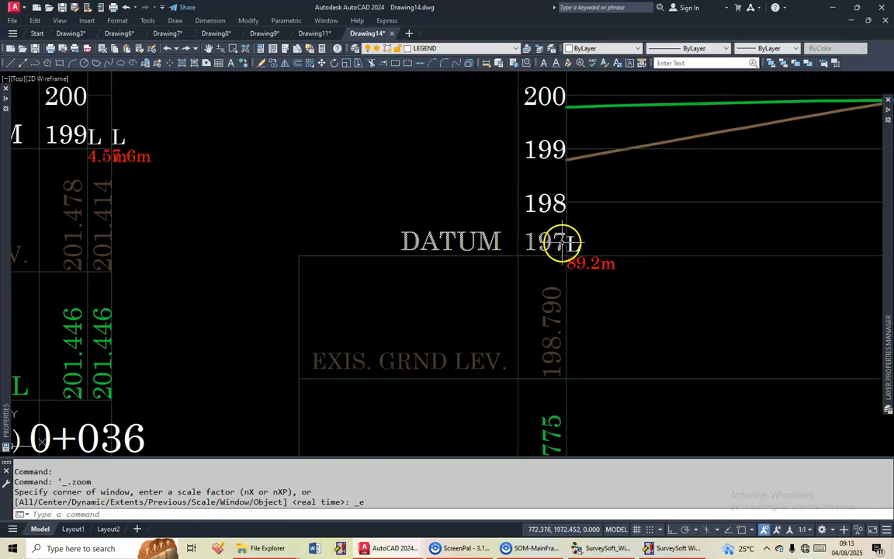
{"action": "scroll", "coordinate": [555, 242], "scroll_direction": "down", "scroll_amount": 8}
{"action": "scroll", "coordinate": [568, 231], "scroll_direction": "up", "scroll_amount": 2}
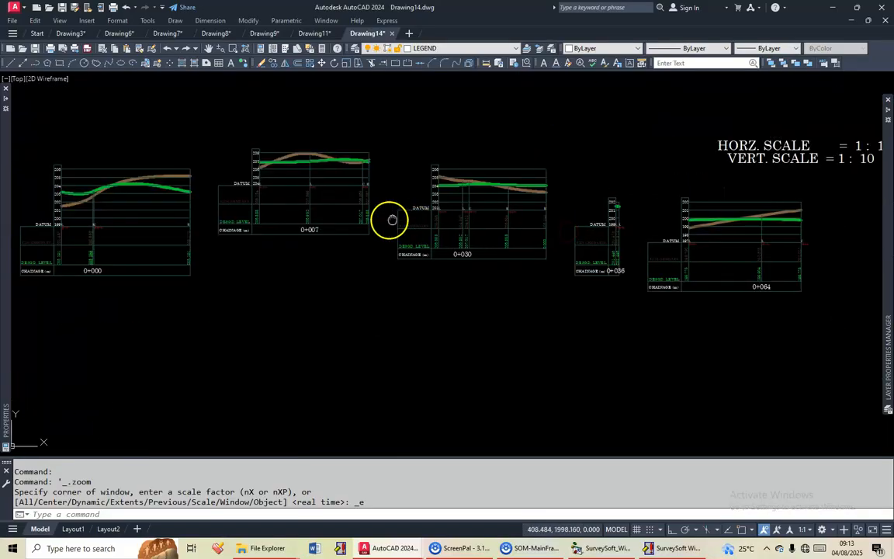
{"action": "scroll", "coordinate": [396, 233], "scroll_direction": "down", "scroll_amount": 5}
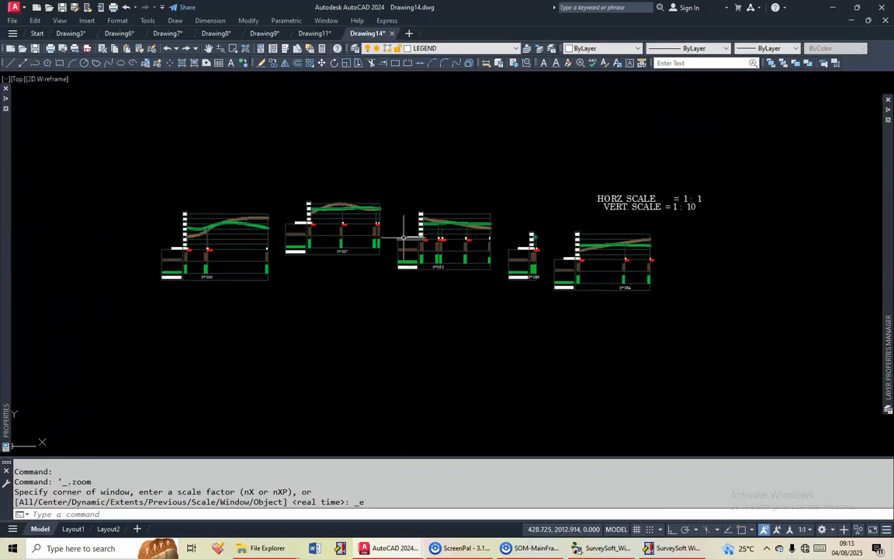
Step: Switch to SurveySoft, set the cross-section datum mode to Use One Datum, and plot the cross-sections in AutoCAD
{"action": "left_click", "coordinate": [673, 544]}
{"action": "left_click_drag", "start_coordinate": [426, 182], "coordinate": [443, 204]}
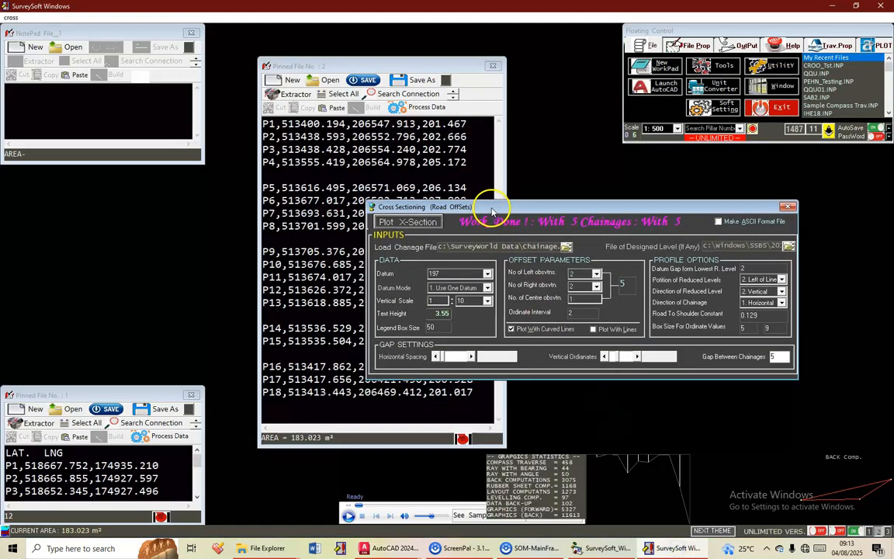
{"action": "left_click", "coordinate": [486, 289]}
{"action": "left_click", "coordinate": [467, 304]}
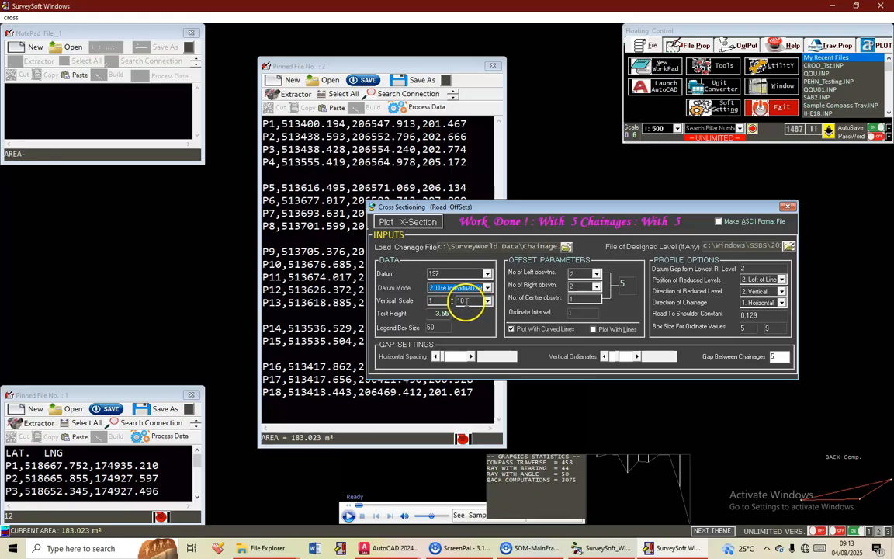
{"action": "double_click", "coordinate": [458, 274]}
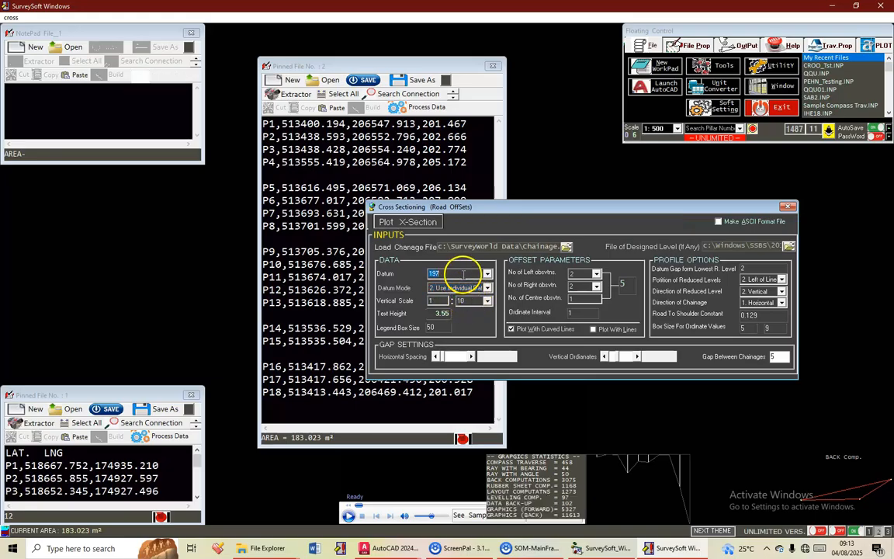
{"action": "left_click", "coordinate": [479, 287]}
{"action": "left_click", "coordinate": [456, 304]}
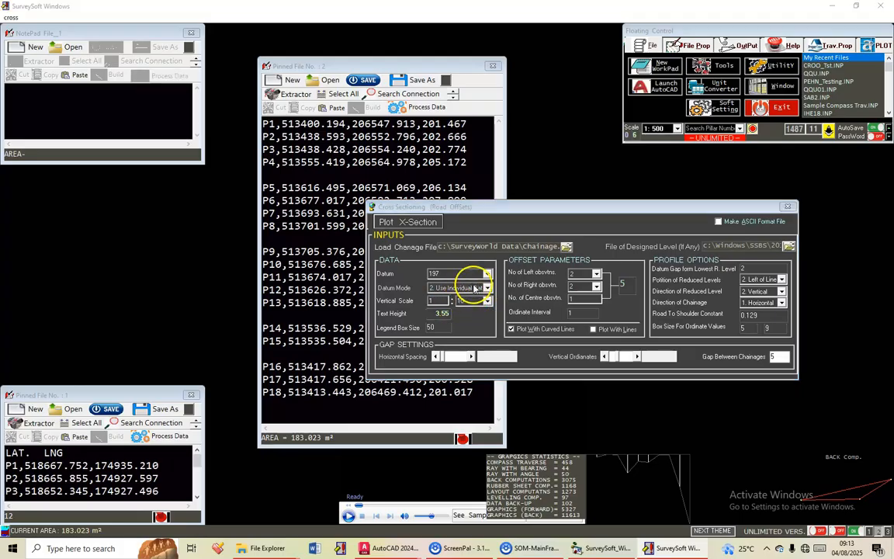
{"action": "left_click", "coordinate": [476, 288]}
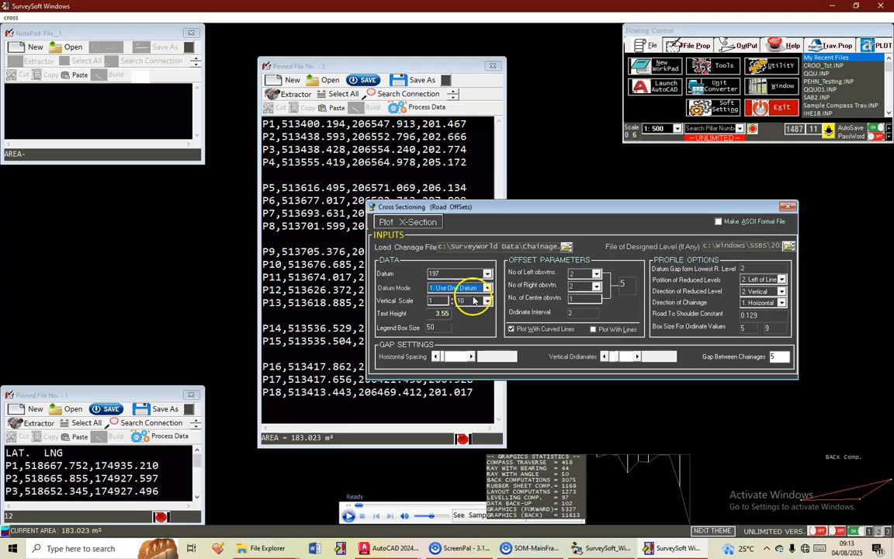
{"action": "left_click", "coordinate": [415, 226]}
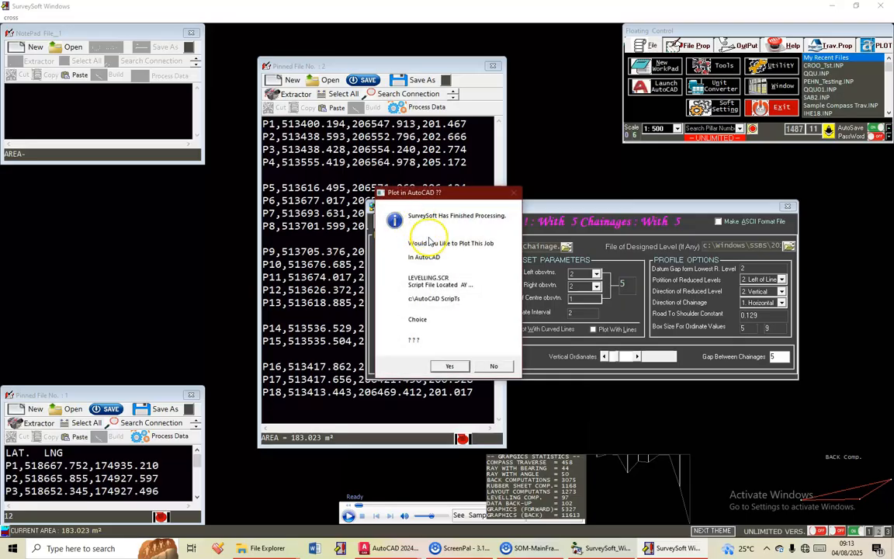
{"action": "left_click", "coordinate": [448, 366]}
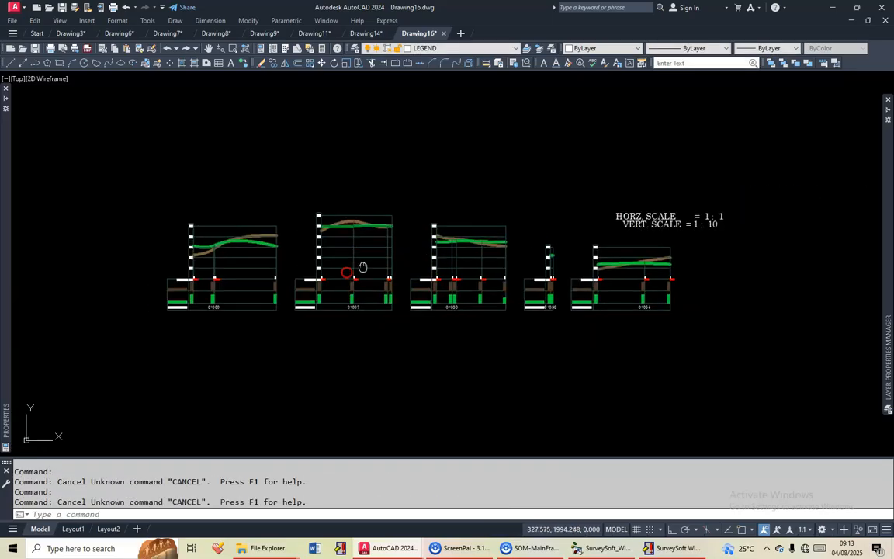
Step: Examine the datum value and the existing and designed levels on each new cross-section from 0+000 to 0+064
{"action": "scroll", "coordinate": [254, 261], "scroll_direction": "up", "scroll_amount": 7}
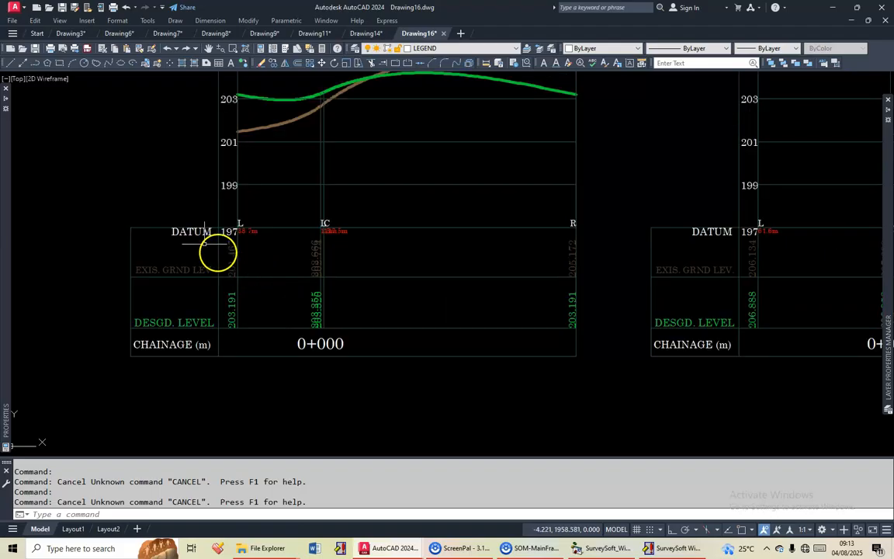
{"action": "scroll", "coordinate": [241, 247], "scroll_direction": "down", "scroll_amount": 7}
{"action": "scroll", "coordinate": [592, 248], "scroll_direction": "up", "scroll_amount": 2}
{"action": "scroll", "coordinate": [592, 249], "scroll_direction": "up", "scroll_amount": 6}
{"action": "scroll", "coordinate": [593, 249], "scroll_direction": "down", "scroll_amount": 6}
{"action": "left_click_drag", "start_coordinate": [642, 258], "coordinate": [138, 275]}
{"action": "scroll", "coordinate": [208, 276], "scroll_direction": "up", "scroll_amount": 2}
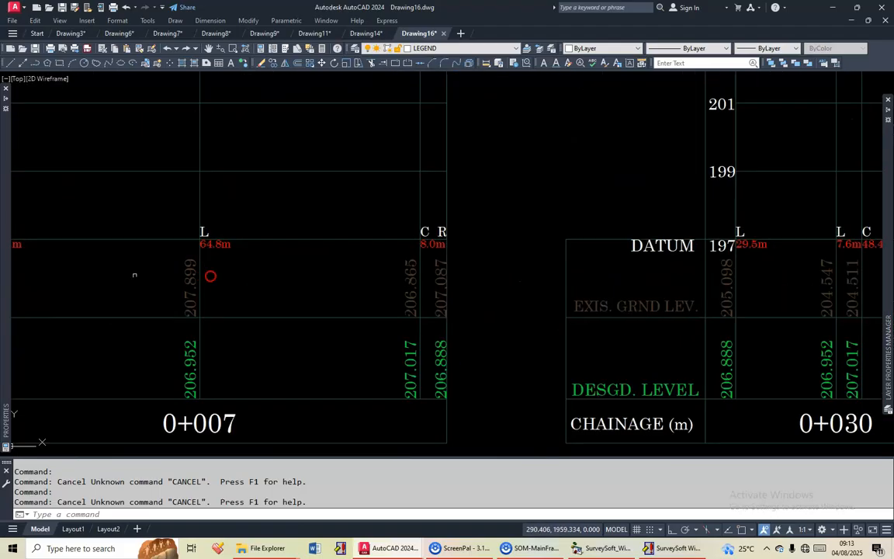
{"action": "scroll", "coordinate": [718, 247], "scroll_direction": "up", "scroll_amount": 4}
{"action": "left_click_drag", "start_coordinate": [718, 248], "coordinate": [139, 266]}
{"action": "scroll", "coordinate": [455, 279], "scroll_direction": "down", "scroll_amount": 6}
{"action": "scroll", "coordinate": [585, 268], "scroll_direction": "up", "scroll_amount": 2}
{"action": "scroll", "coordinate": [585, 268], "scroll_direction": "up", "scroll_amount": 3}
{"action": "scroll", "coordinate": [578, 264], "scroll_direction": "down", "scroll_amount": 3}
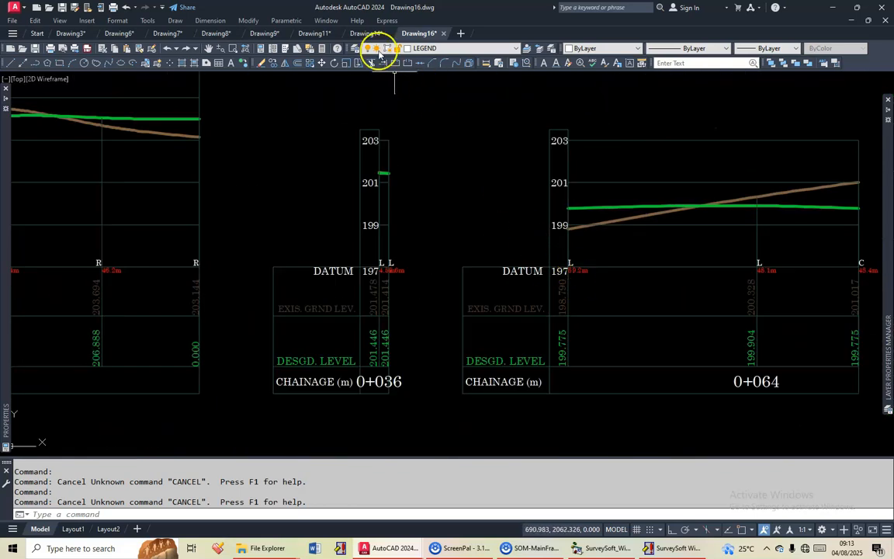
Step: Compare the individual-datum cross-sections in Drawing14 with the single-datum cross-sections in Drawing16
{"action": "left_click", "coordinate": [379, 36]}
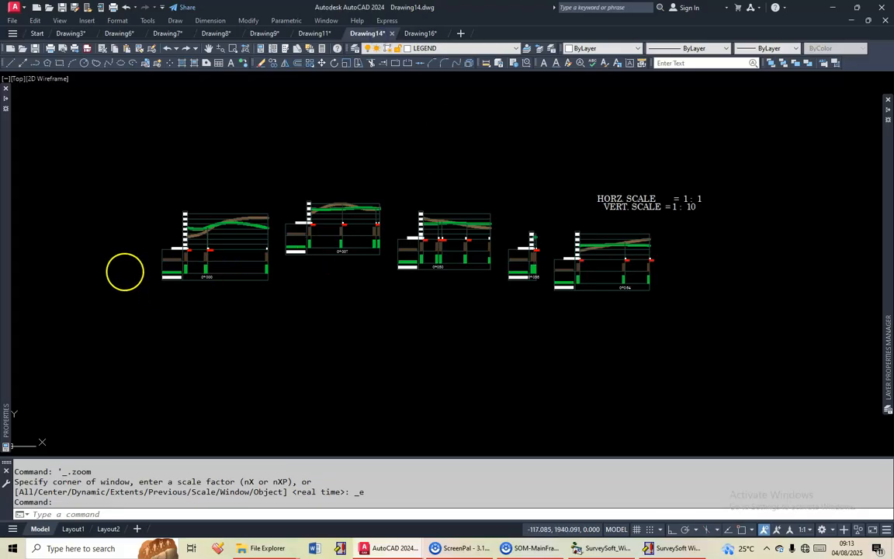
{"action": "scroll", "coordinate": [175, 241], "scroll_direction": "up", "scroll_amount": 7}
{"action": "scroll", "coordinate": [243, 226], "scroll_direction": "down", "scroll_amount": 6}
{"action": "scroll", "coordinate": [484, 184], "scroll_direction": "up", "scroll_amount": 5}
{"action": "scroll", "coordinate": [415, 214], "scroll_direction": "down", "scroll_amount": 7}
{"action": "middle_click", "coordinate": [447, 221]}
{"action": "middle_click", "coordinate": [447, 221]}
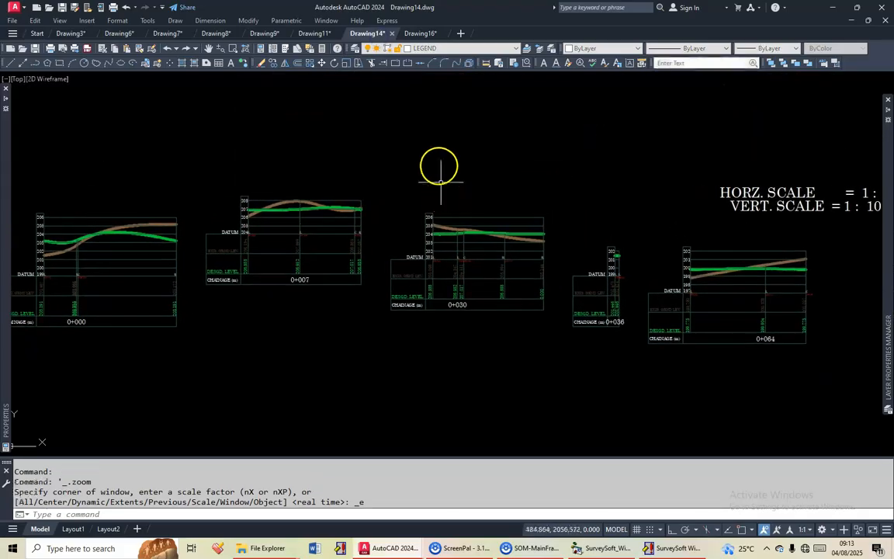
{"action": "scroll", "coordinate": [429, 172], "scroll_direction": "up", "scroll_amount": 3}
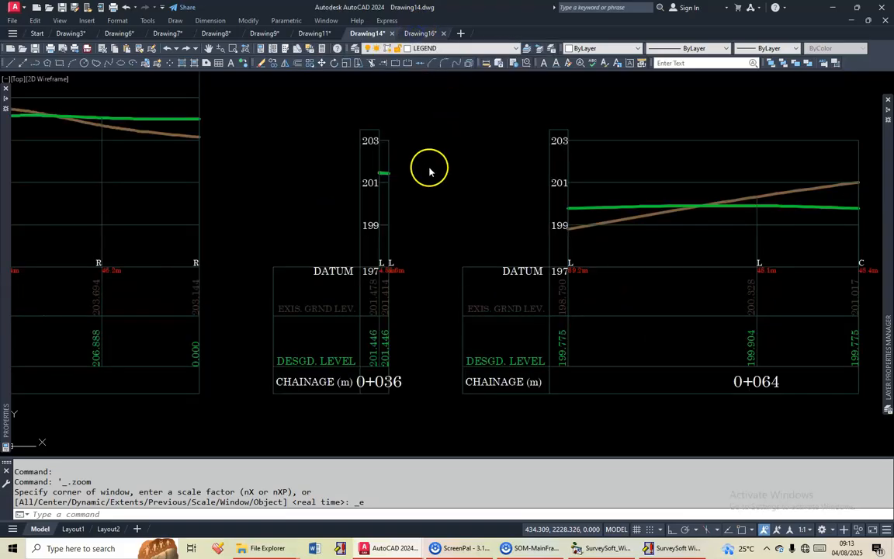
{"action": "key", "text": "ctrl+Tab"}
{"action": "scroll", "coordinate": [480, 244], "scroll_direction": "down", "scroll_amount": 4}
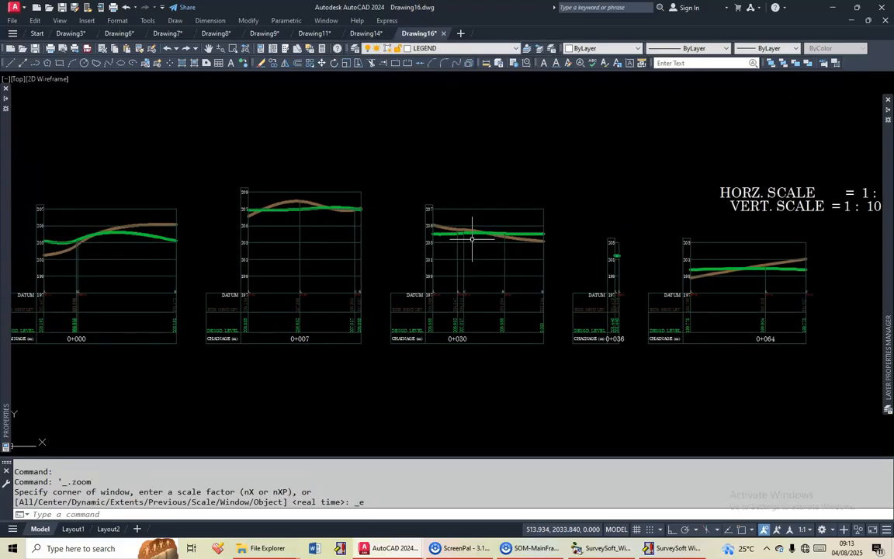